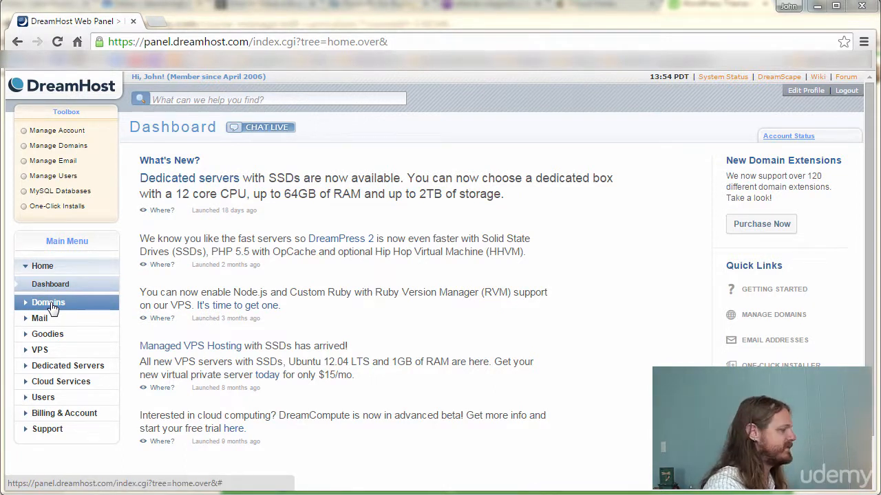
# Go to the Manage Domains page and start adding hosting to a domain or sub-domain
pyautogui.click(34, 270)
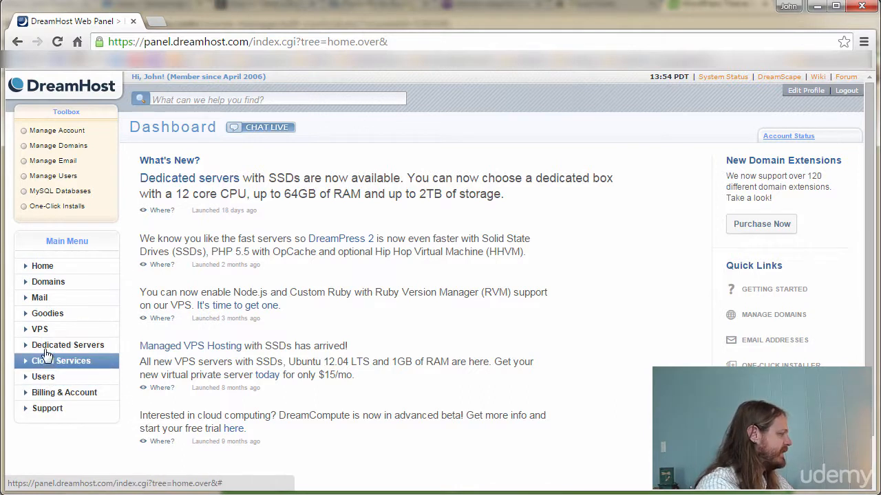
pyautogui.click(27, 286)
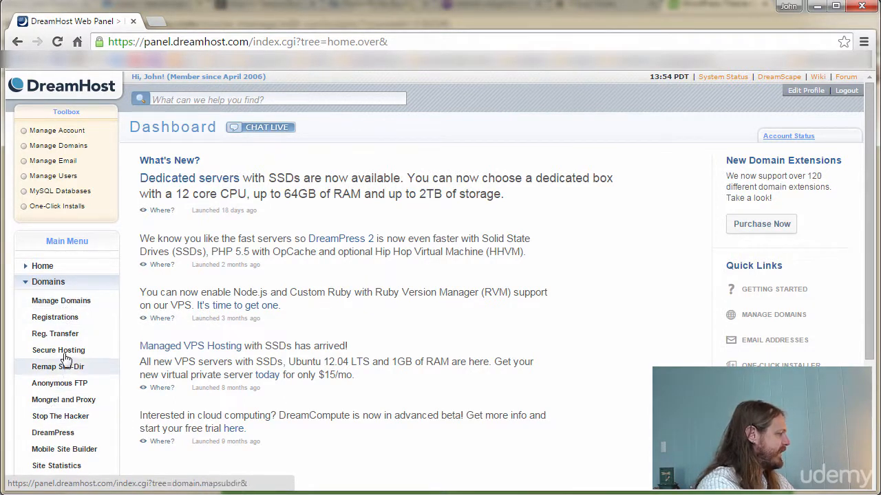
pyautogui.click(70, 304)
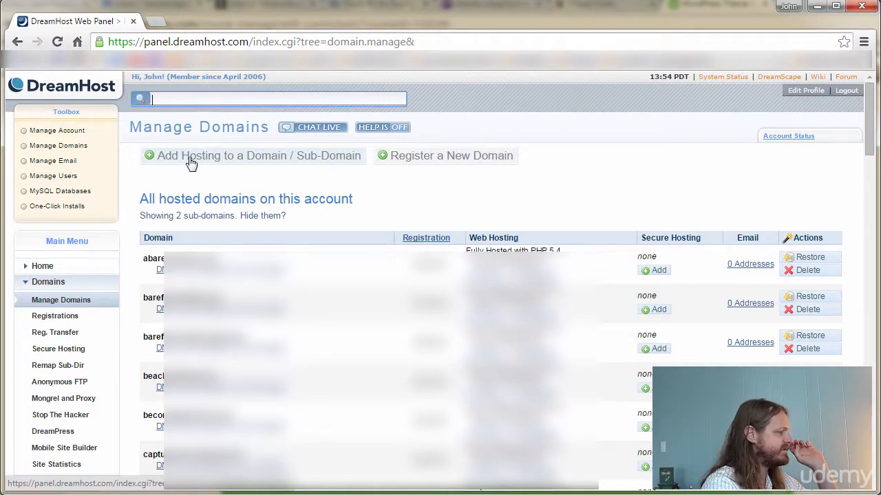
pyautogui.click(263, 160)
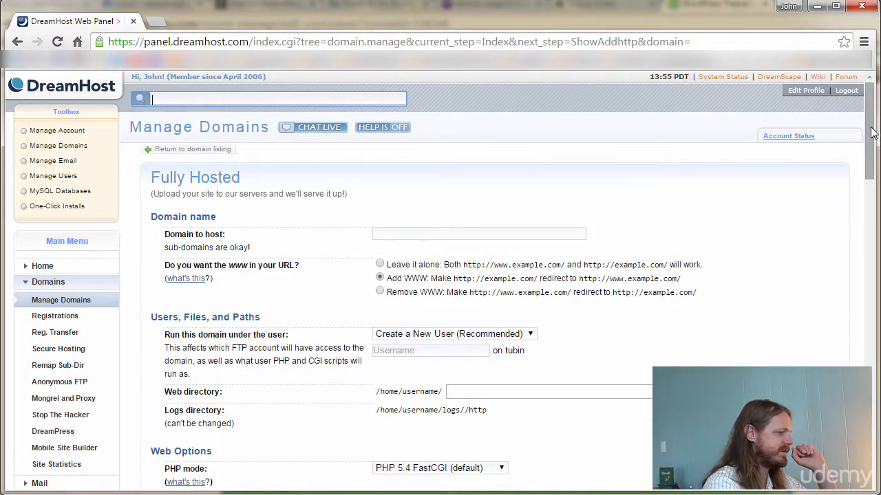
# Enter gratuitousweddingplanning.com as the domain to host in the Fully Hosted section
pyautogui.moveTo(872, 132); pyautogui.dragTo(860, 425)
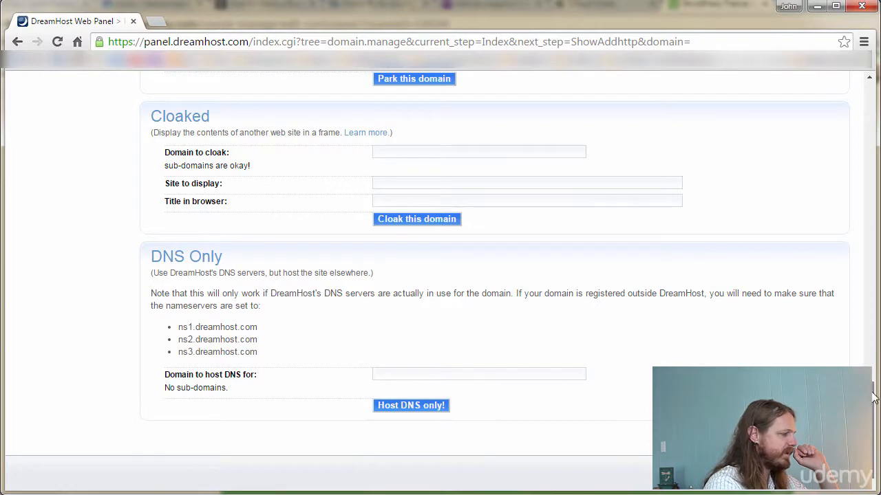
pyautogui.scroll(5, 872, 401)
pyautogui.scroll(15, 440, 282)
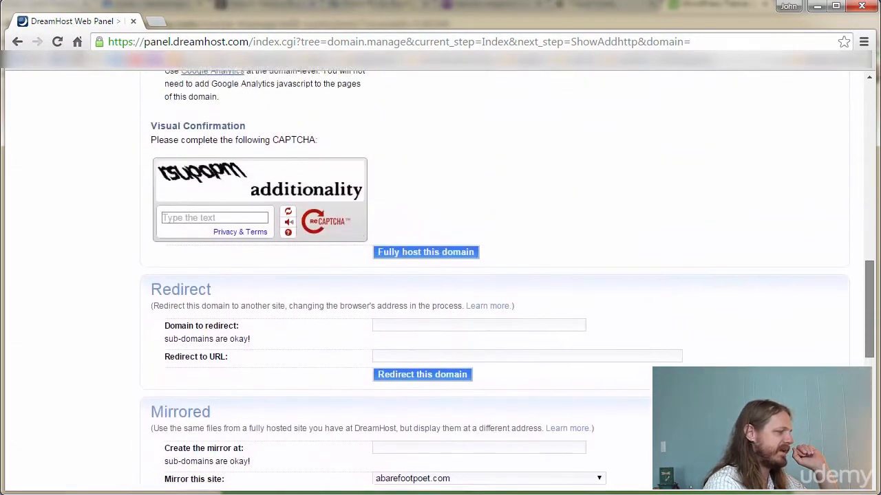
pyautogui.scroll(4, 440, 282)
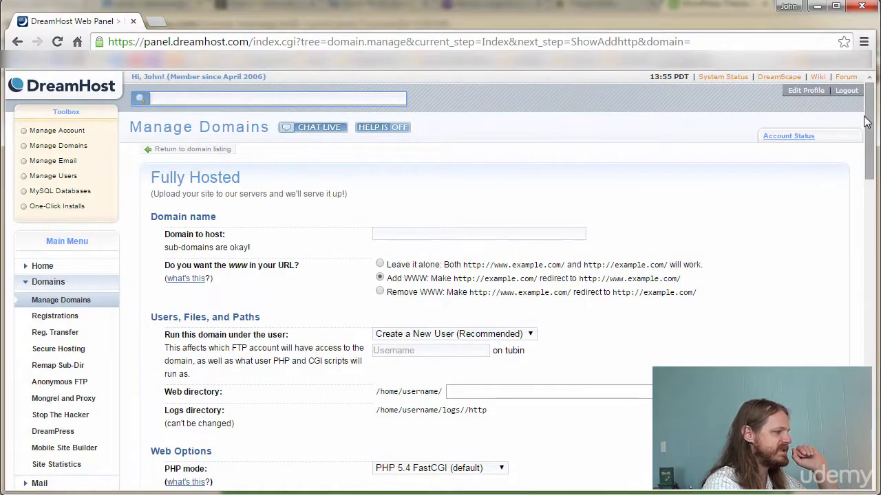
pyautogui.moveTo(867, 124)
pyautogui.mouseDown()
pyautogui.moveTo(874, 143)
pyautogui.moveTo(874, 125)
pyautogui.mouseUp()
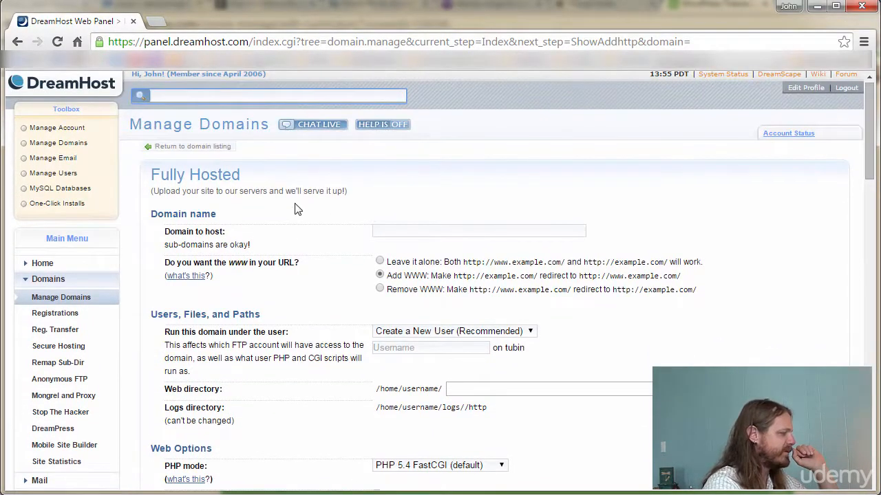
pyautogui.click(457, 231)
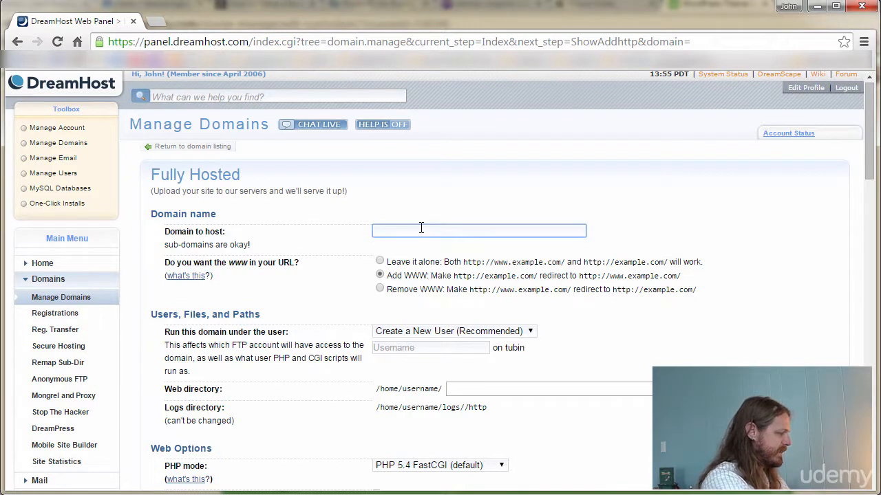
pyautogui.write('gratui')
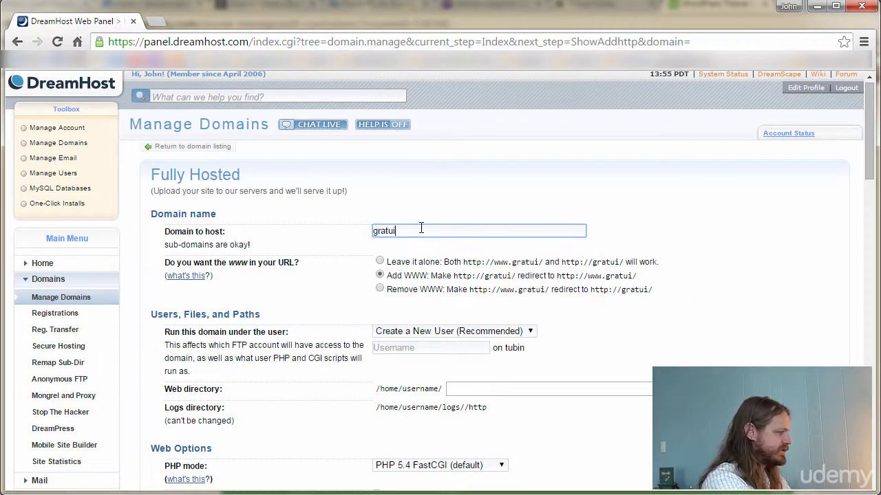
pyautogui.write('tousweddin')
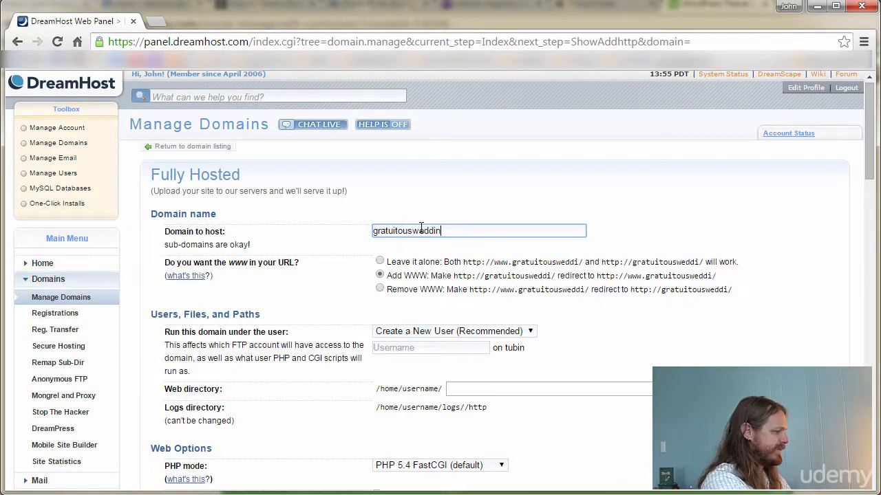
pyautogui.write('gplanning')
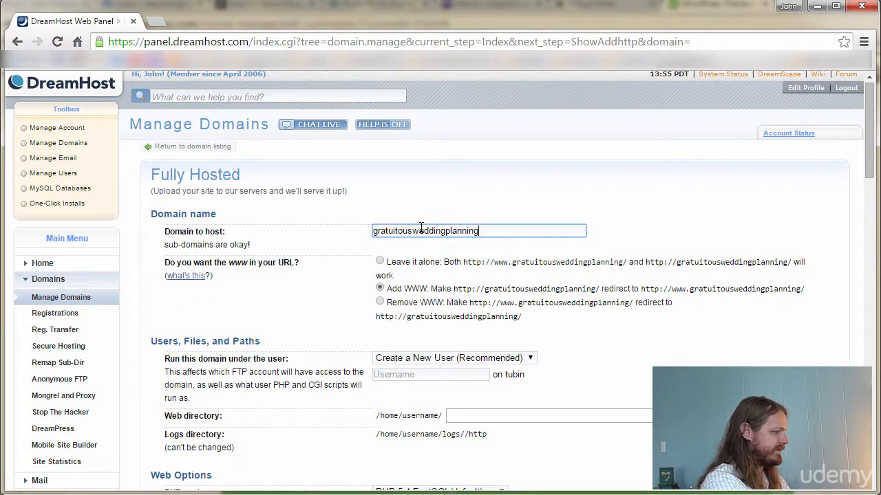
pyautogui.write('.com')
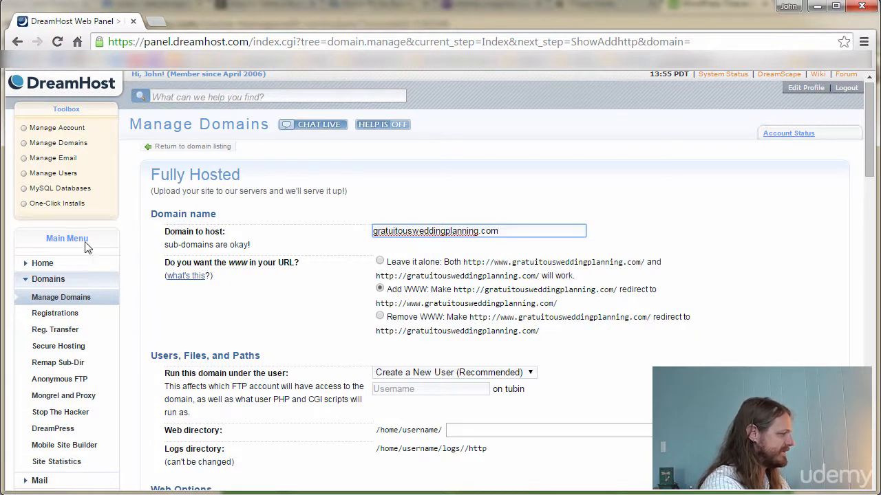
pyautogui.moveTo(513, 232); pyautogui.dragTo(365, 225)
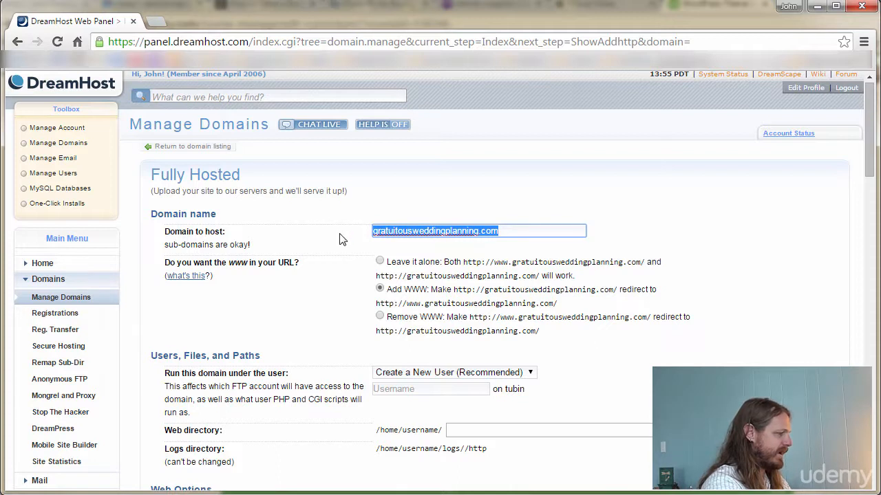
pyautogui.click(518, 232)
pyautogui.moveTo(516, 231); pyautogui.dragTo(367, 231)
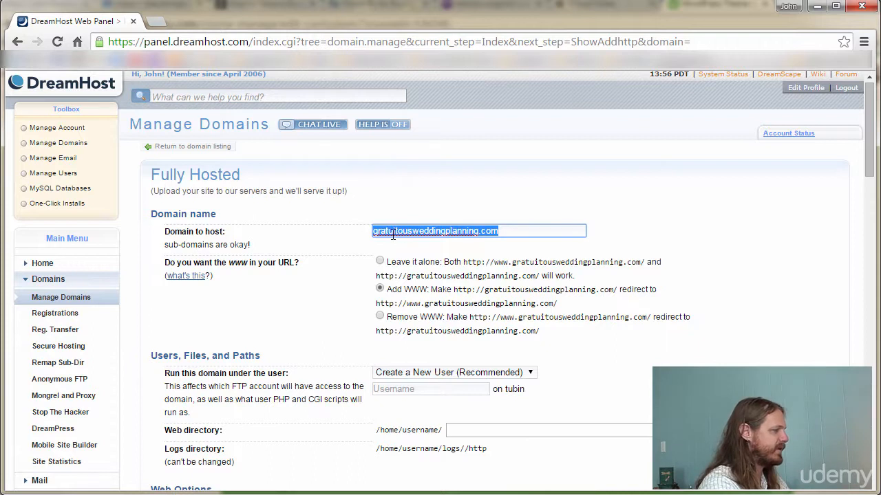
pyautogui.click(527, 231)
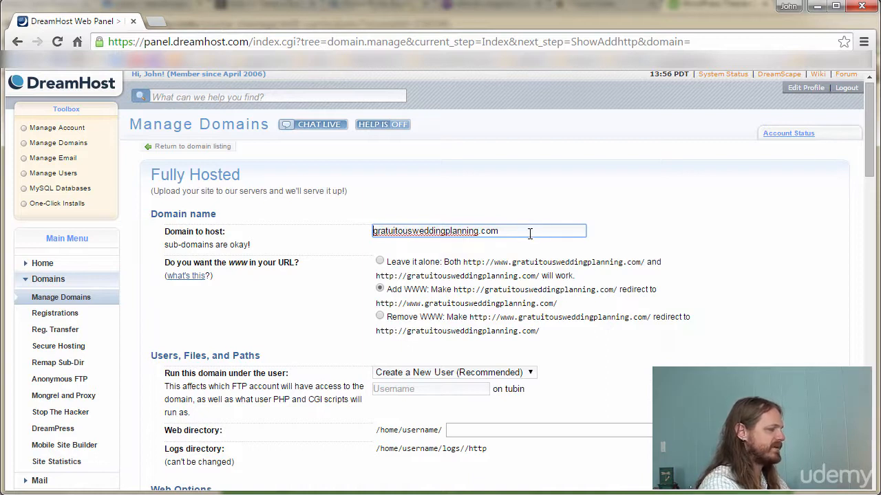
pyautogui.moveTo(528, 231); pyautogui.dragTo(357, 231)
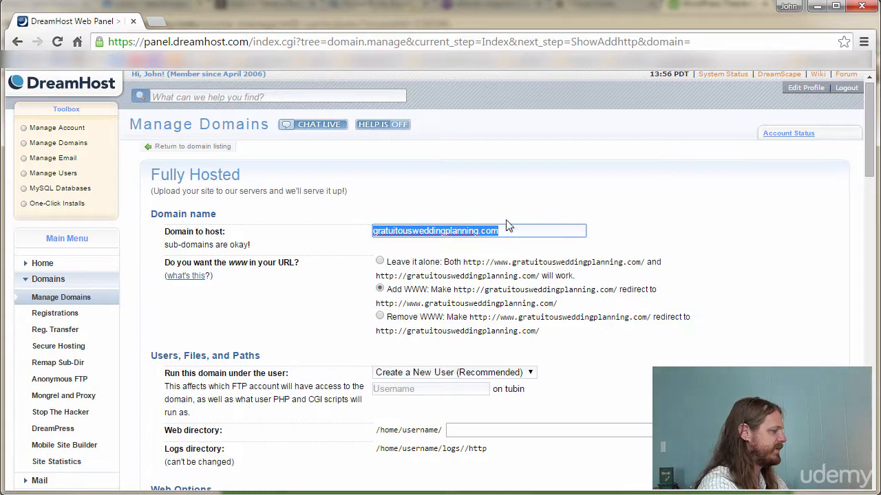
pyautogui.click(531, 229)
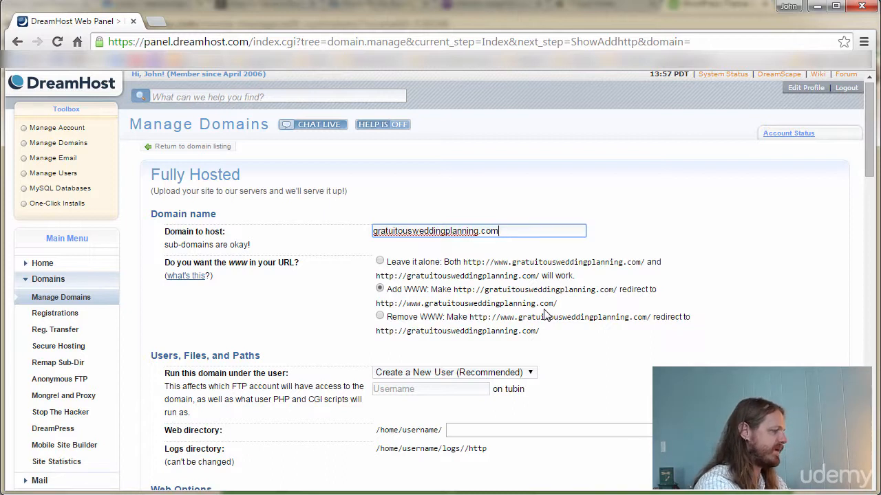
# Enter gratuitousweddings as the username of the new user that runs this domain
pyautogui.moveTo(870, 119); pyautogui.dragTo(838, 131)
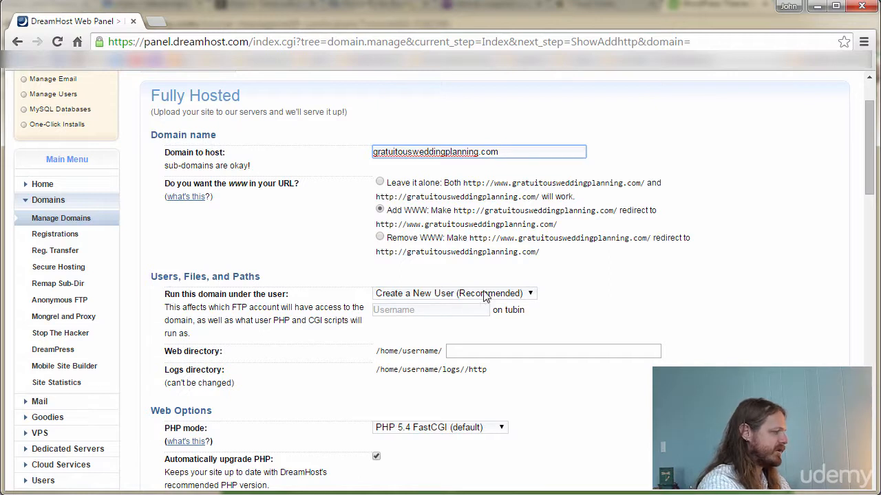
pyautogui.click(446, 310)
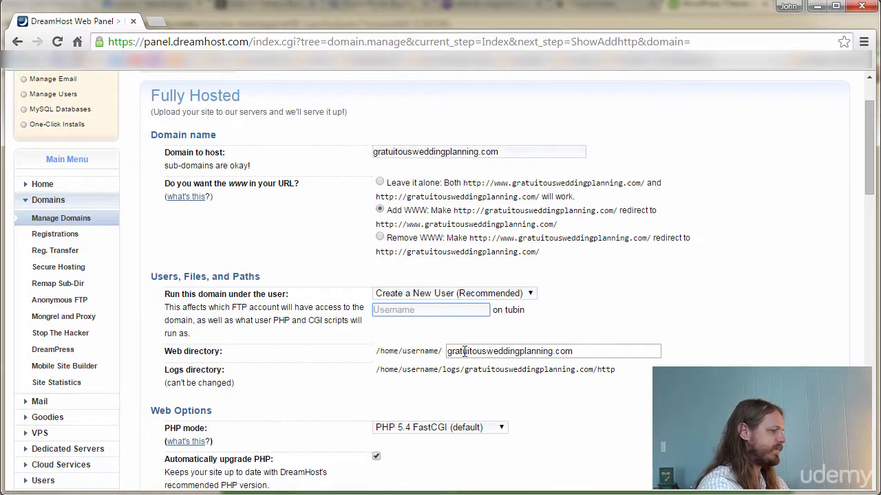
pyautogui.moveTo(612, 354); pyautogui.dragTo(412, 355)
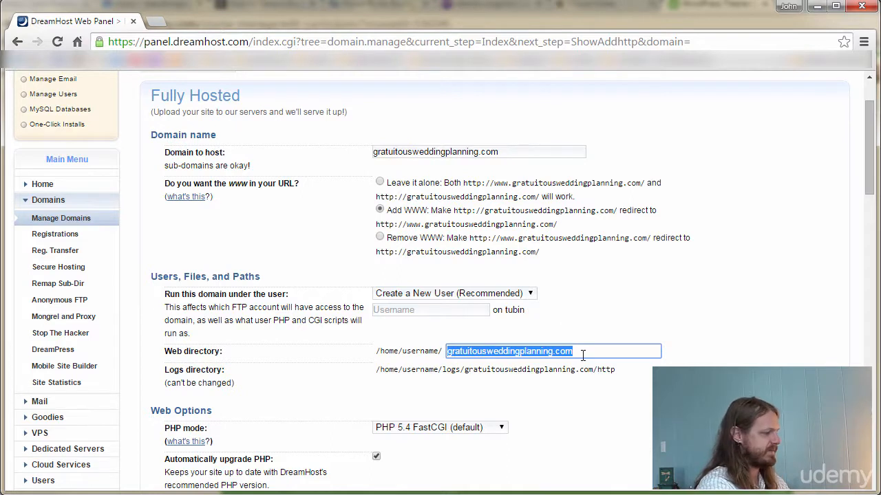
pyautogui.click(639, 351)
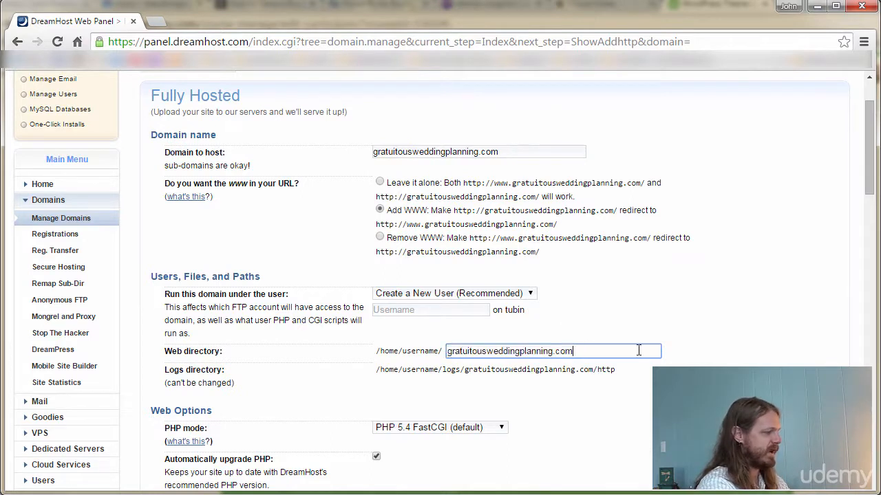
pyautogui.click(443, 310)
pyautogui.moveTo(596, 354); pyautogui.dragTo(440, 355)
pyautogui.click(475, 310)
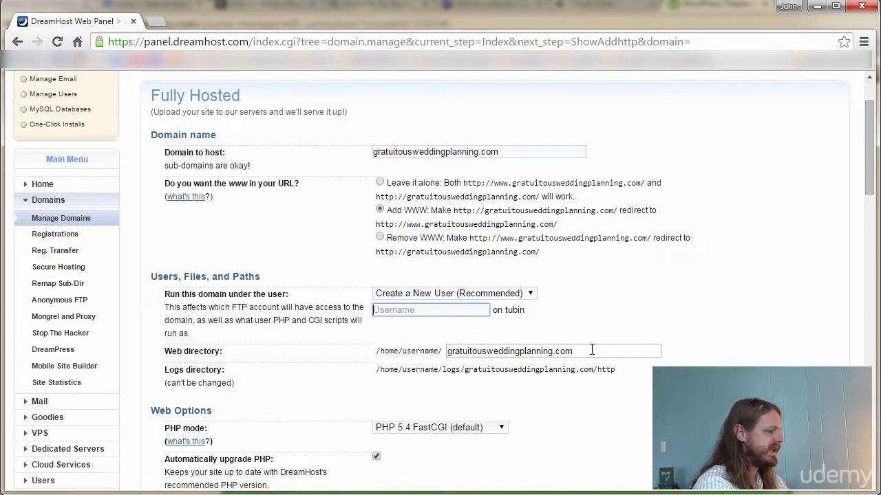
pyautogui.moveTo(591, 351); pyautogui.dragTo(424, 352)
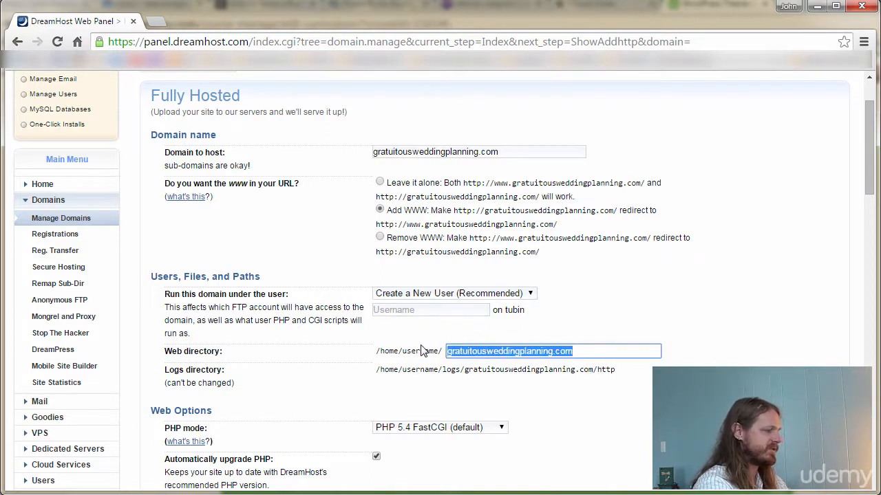
pyautogui.click(457, 308)
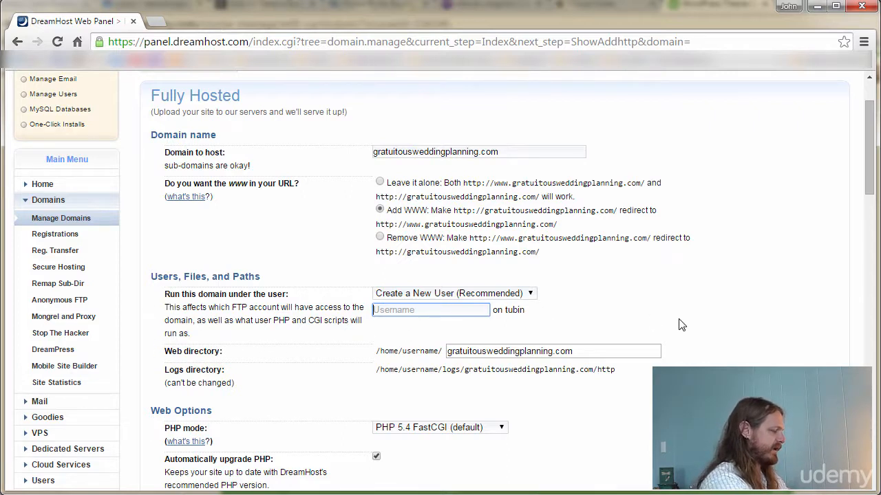
pyautogui.write('rat')
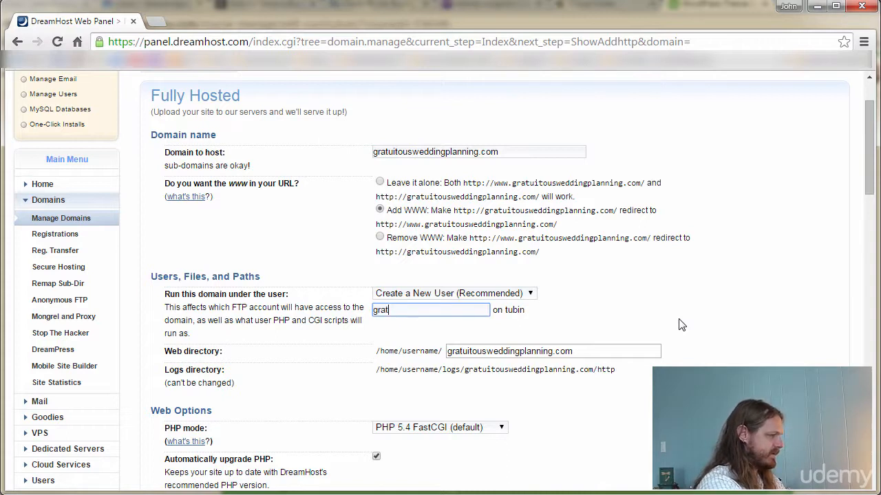
pyautogui.write('ratuitousw')
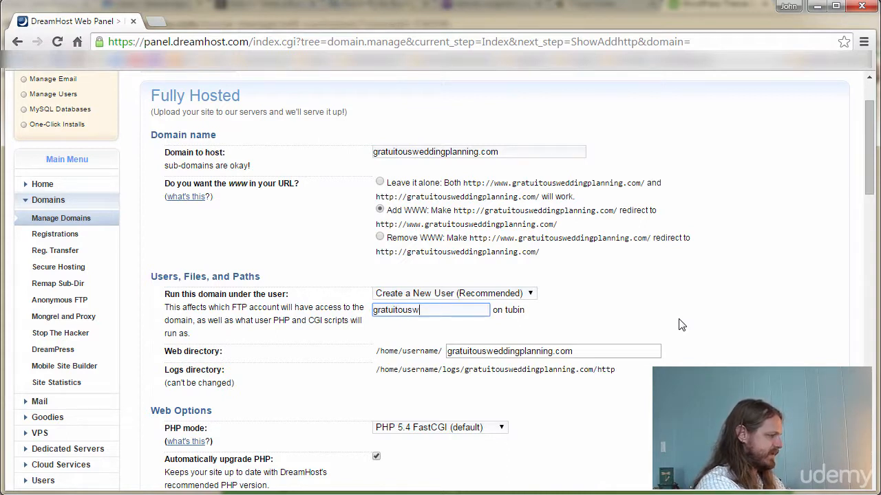
pyautogui.write('eddings')
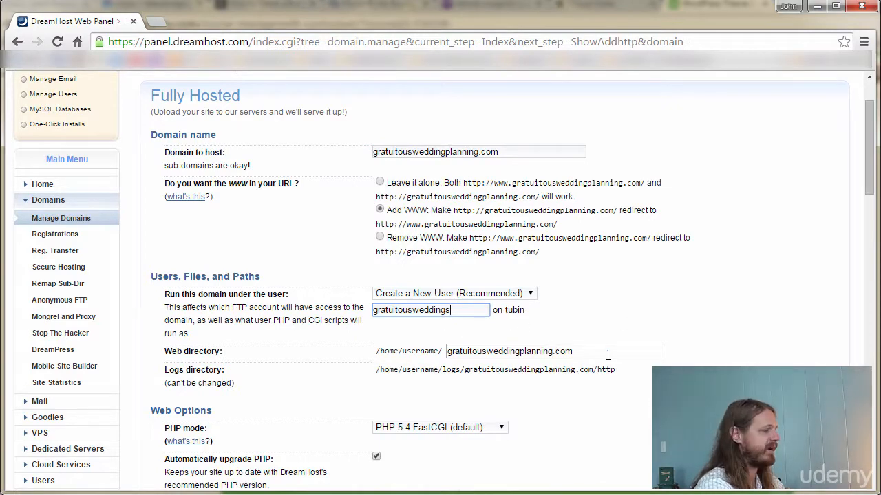
# Keep the default web options, fill in the Visual Confirmation CAPTCHA text, and submit the full hosting request for the domain
pyautogui.scroll(-2, 608, 353)
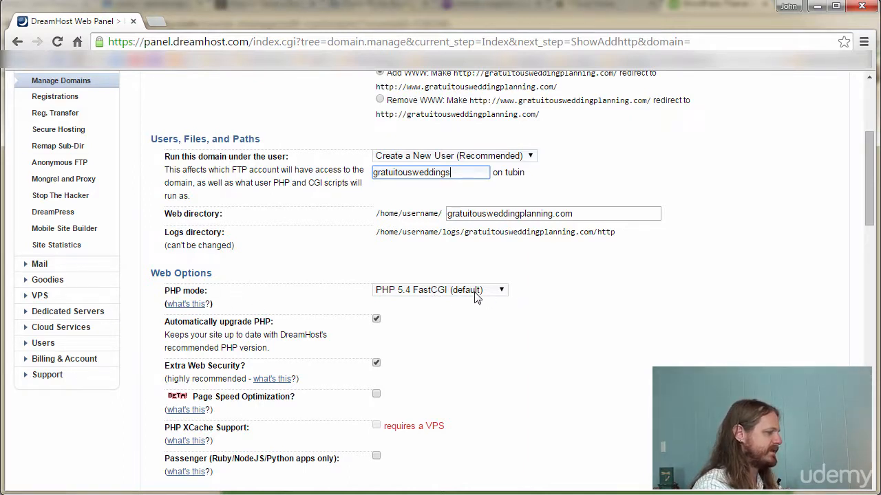
pyautogui.click(684, 295)
pyautogui.scroll(-2, 685, 296)
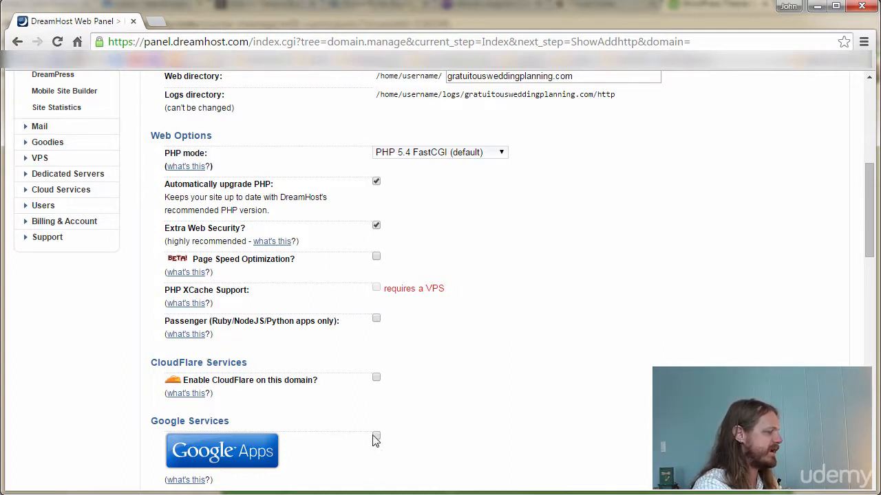
pyautogui.moveTo(869, 180); pyautogui.dragTo(869, 260)
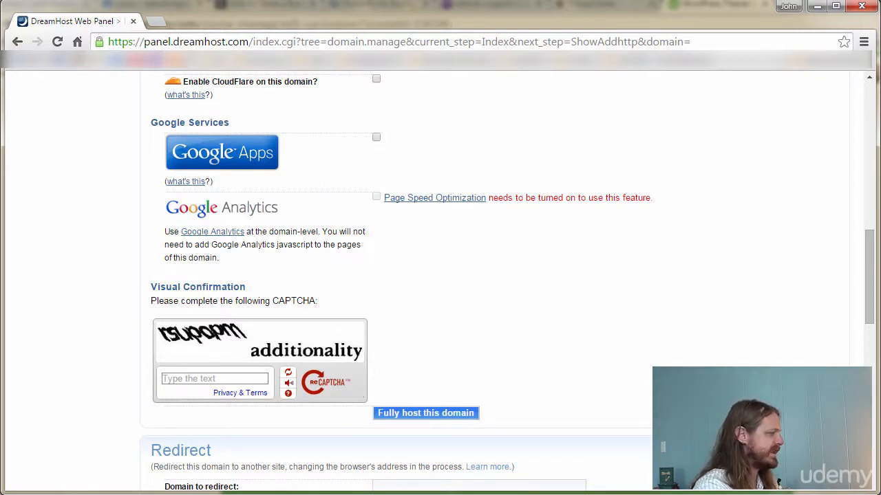
pyautogui.moveTo(871, 262); pyautogui.dragTo(871, 277)
pyautogui.scroll(-2, 825, 279)
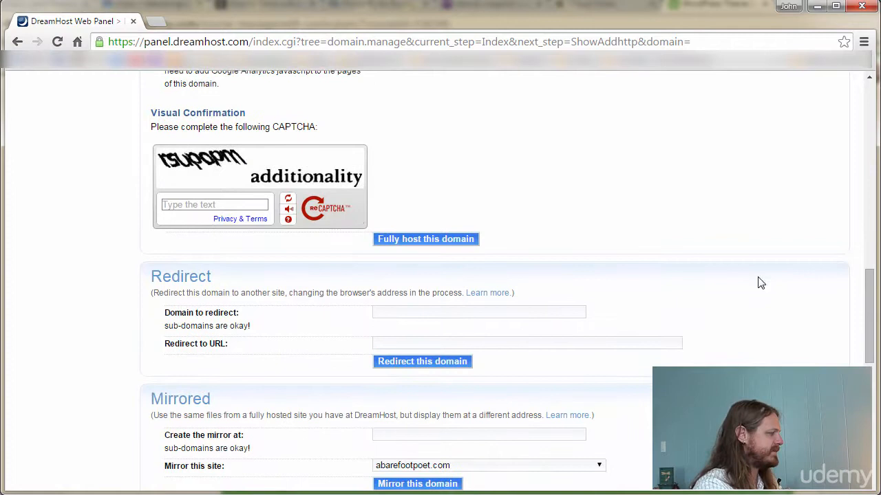
pyautogui.click(233, 204)
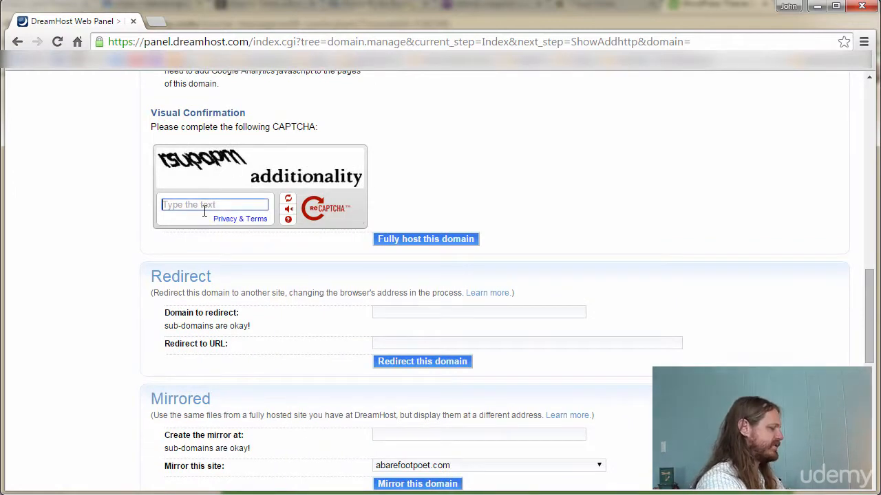
pyautogui.write('rsupopm')
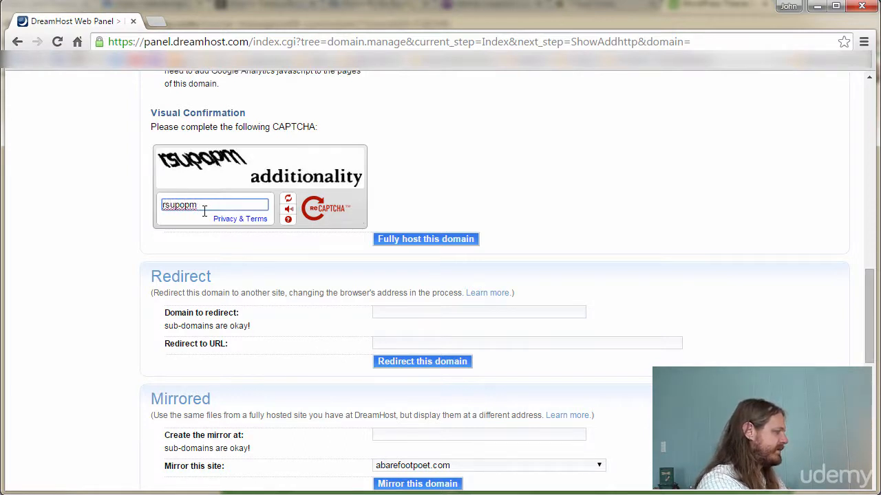
pyautogui.write(' addition')
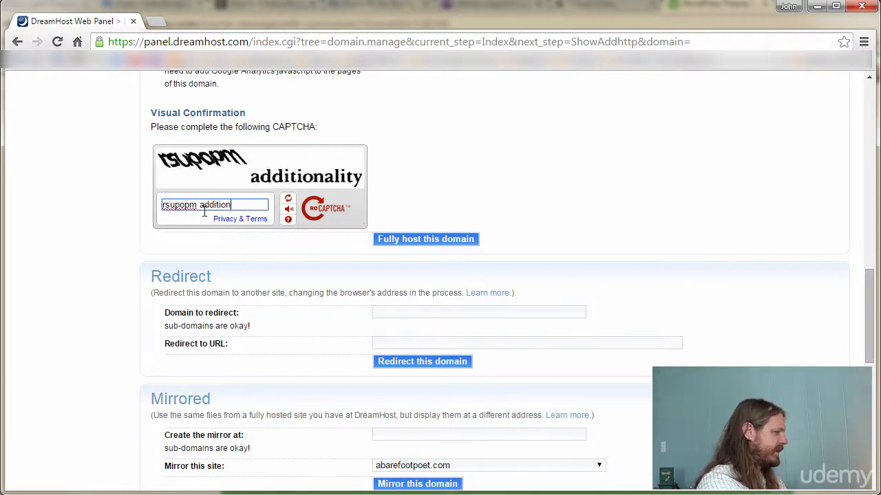
pyautogui.write('ality')
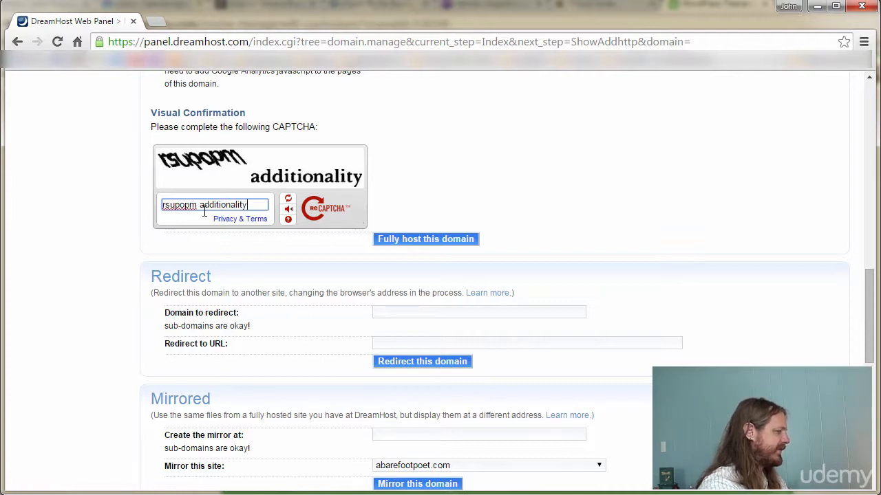
pyautogui.click(435, 242)
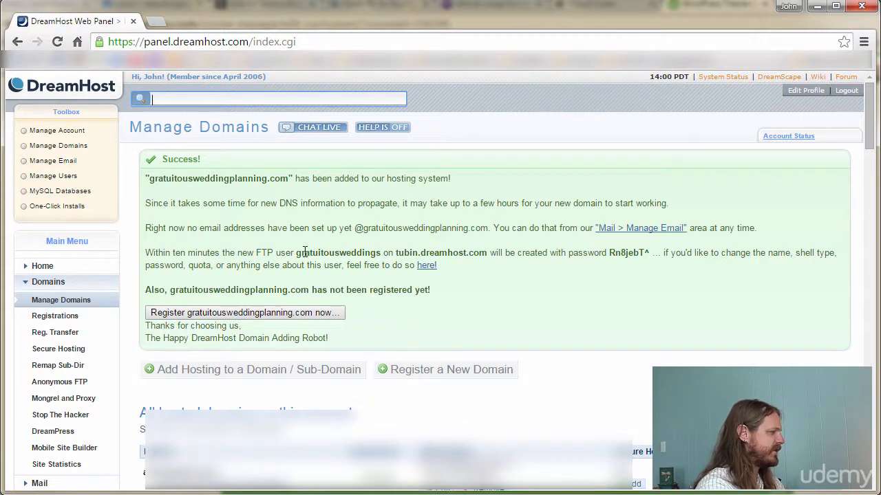
# Examine the new FTP user's name and password and the domain's registration status in the hosting confirmation
pyautogui.moveTo(297, 253); pyautogui.dragTo(381, 256)
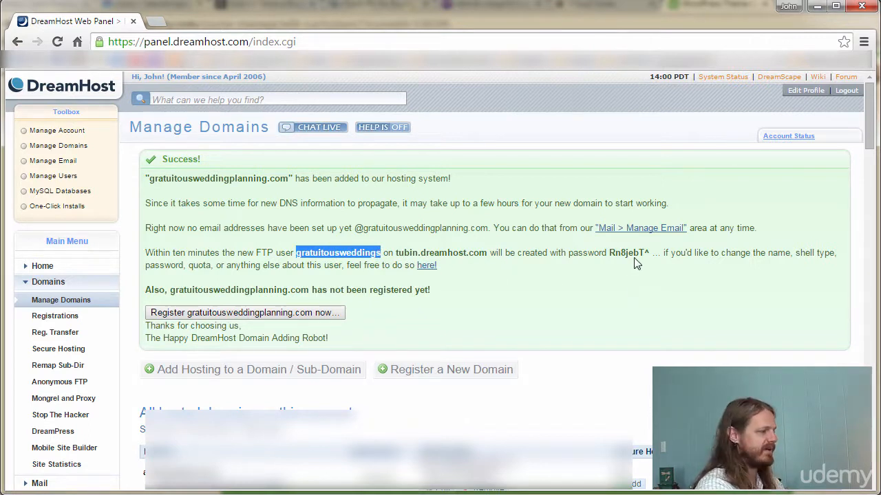
pyautogui.moveTo(609, 253); pyautogui.dragTo(649, 252)
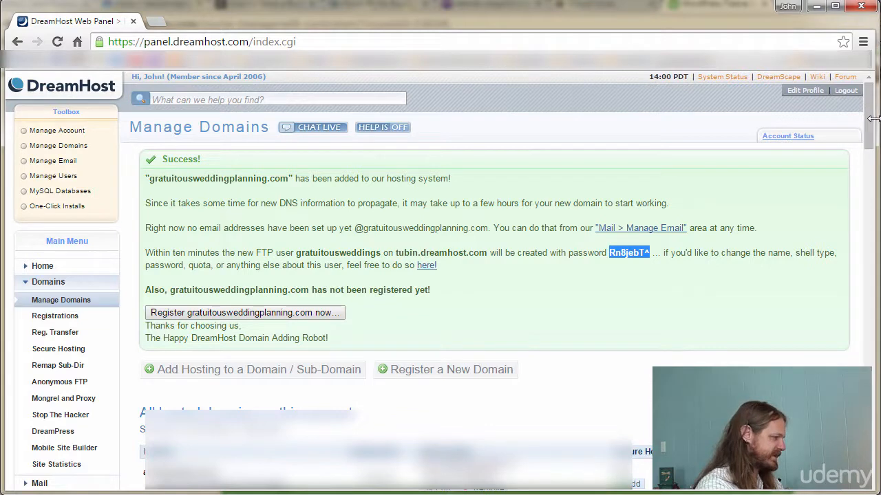
pyautogui.moveTo(870, 110); pyautogui.dragTo(334, 223)
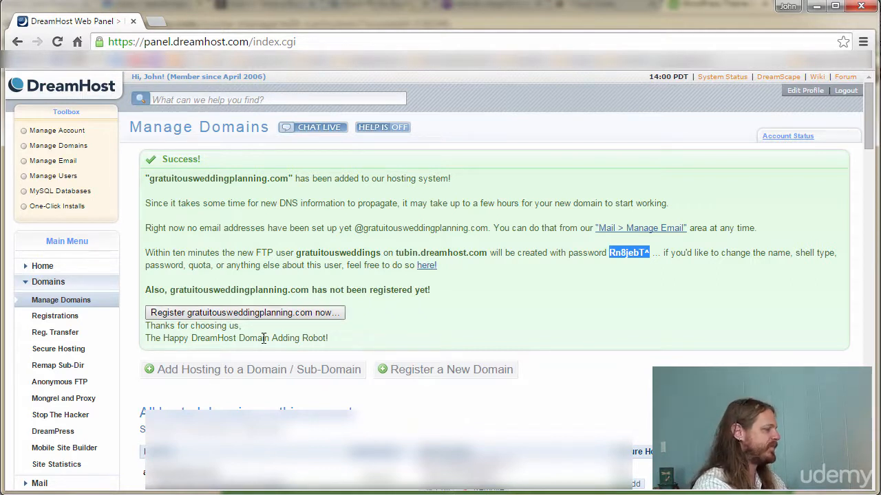
pyautogui.doubleClick(239, 290)
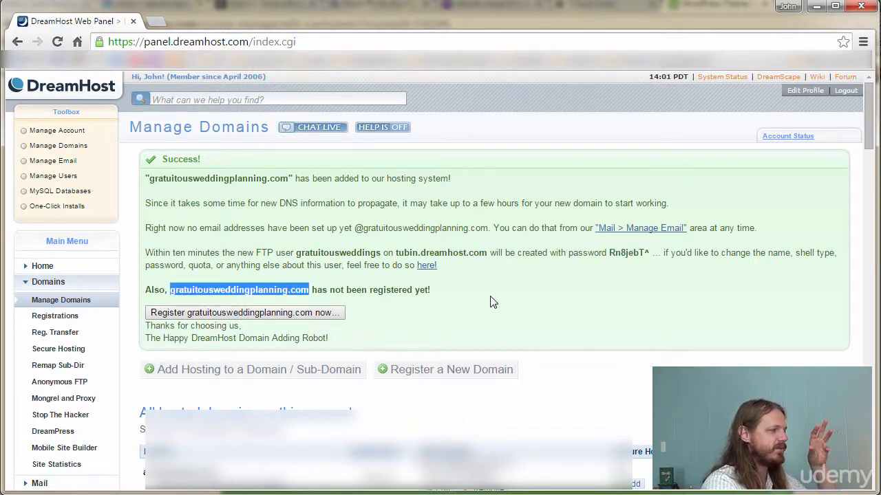